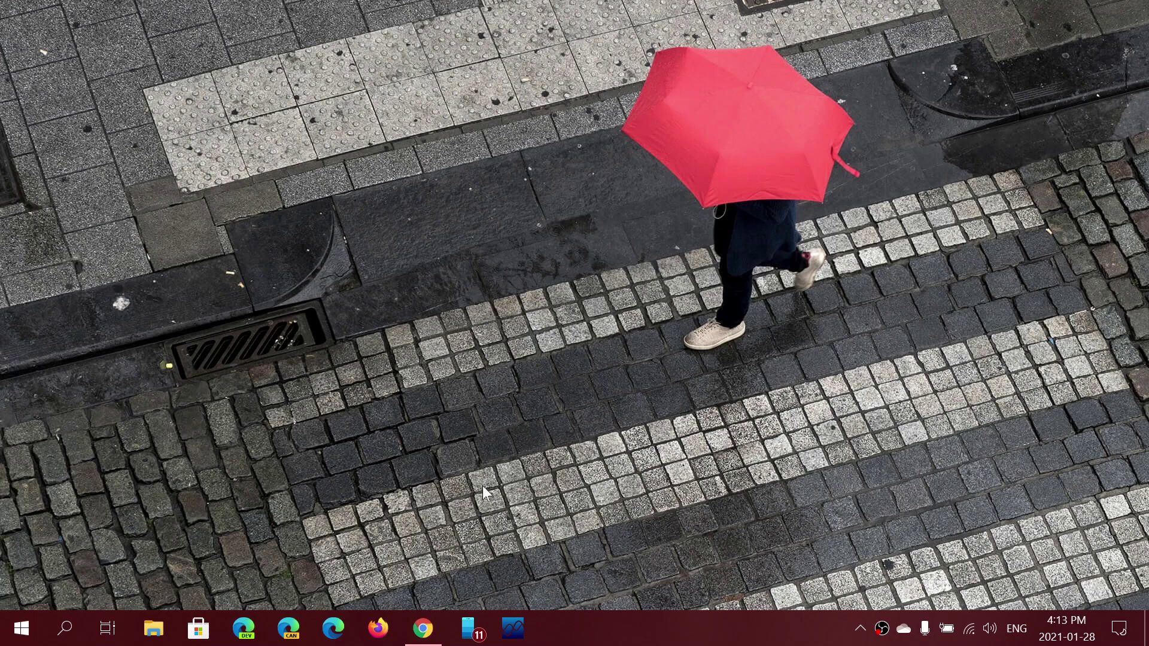
- Restore the Chrome window from the taskbar, then open and dismiss the three-dot main menu
left_click(426, 629)
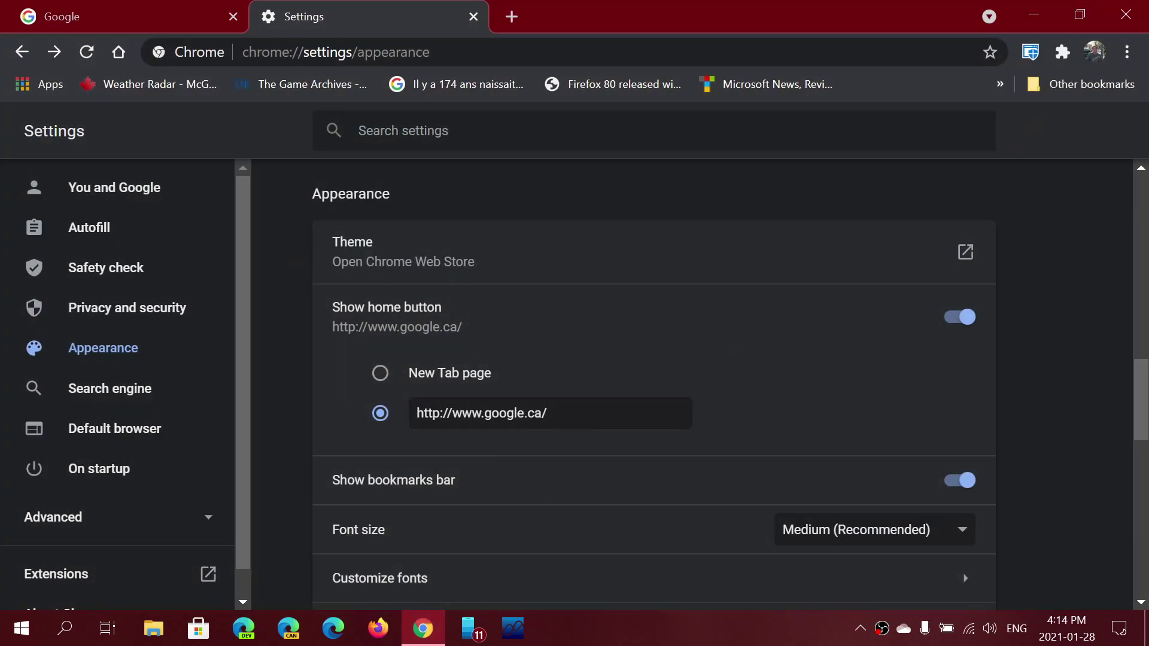
left_click(1128, 53)
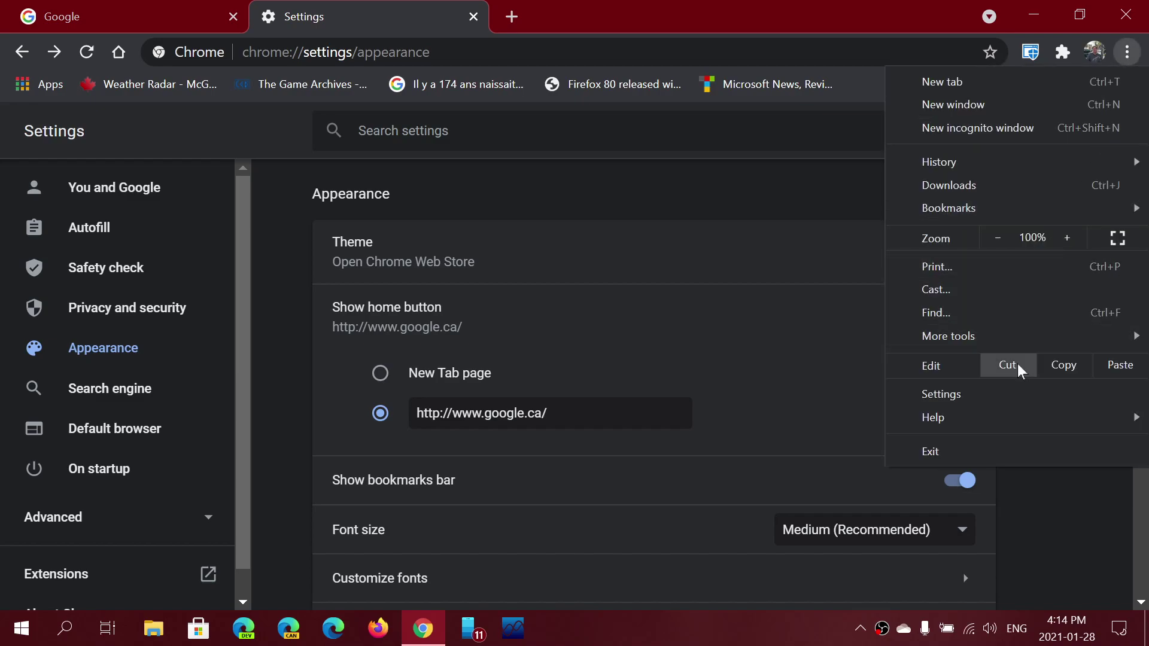
left_click(789, 18)
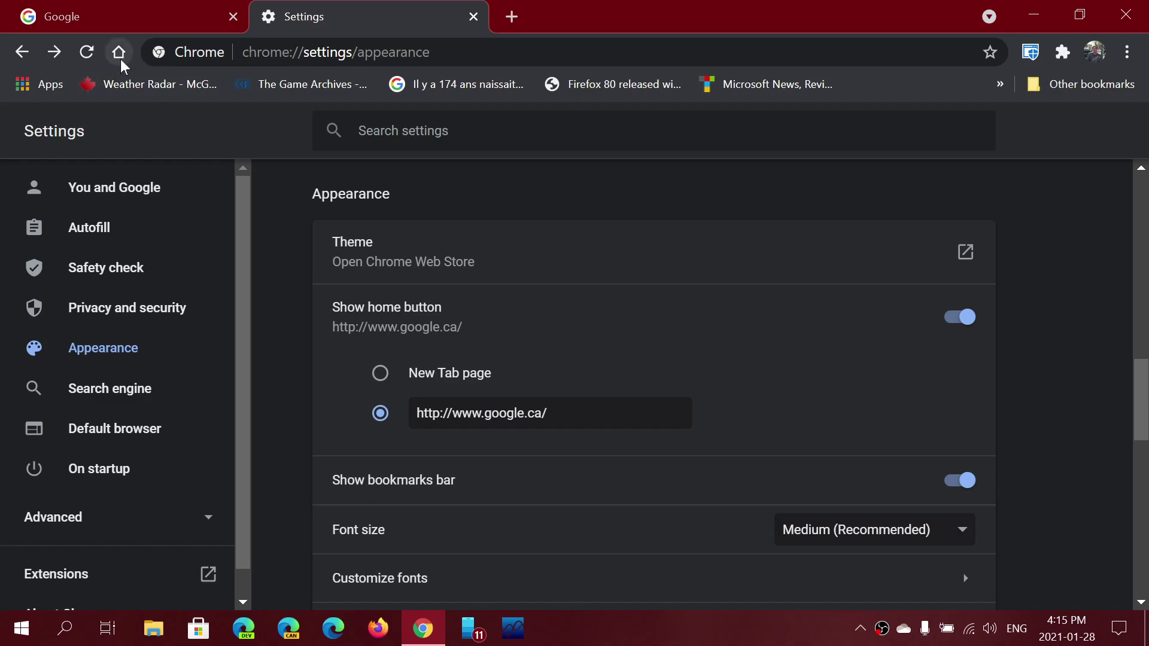
- Switch Show bookmarks bar off, back on, then off again so the bar ends up hidden
scroll(774, 406, "down", 2)
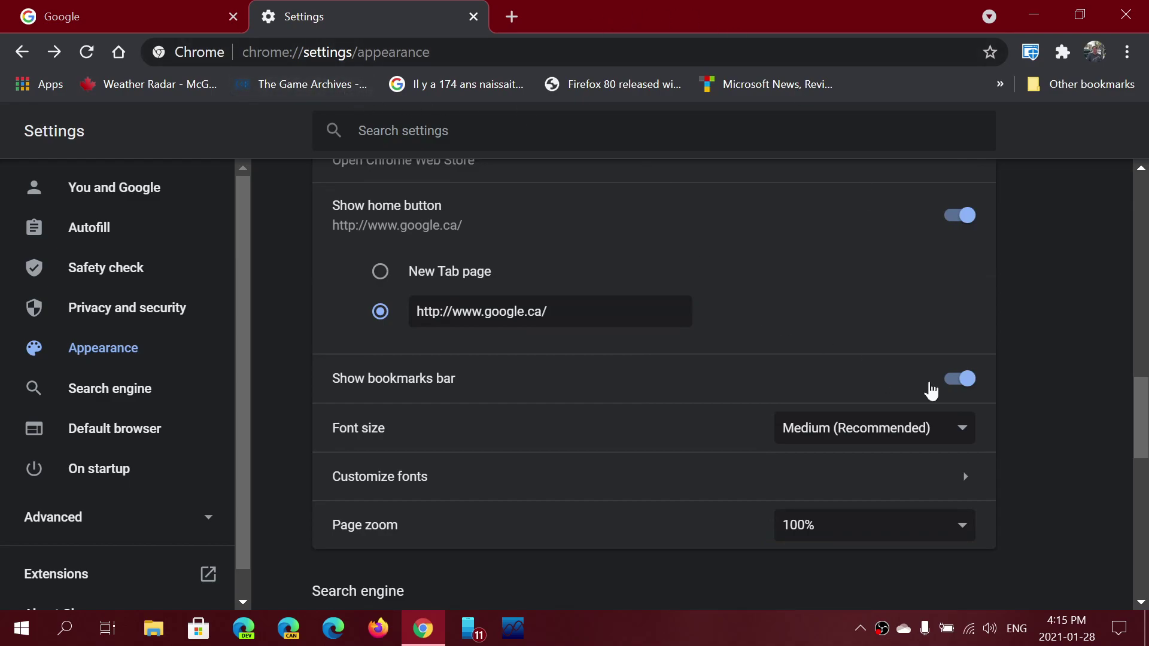
left_click(956, 383)
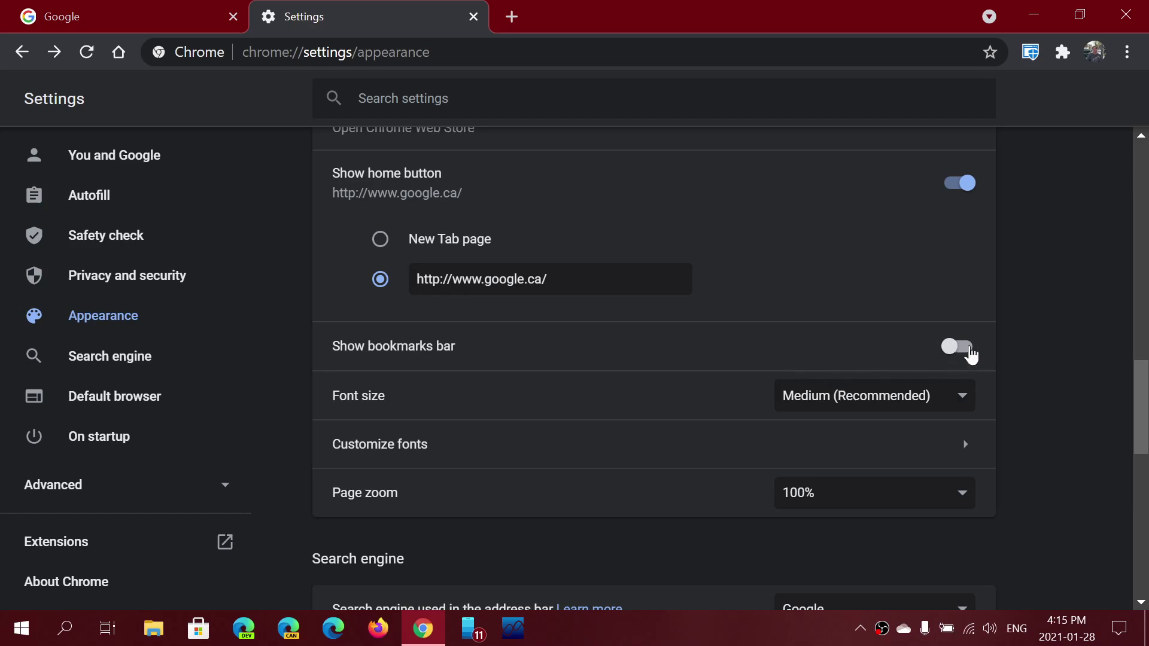
left_click(958, 347)
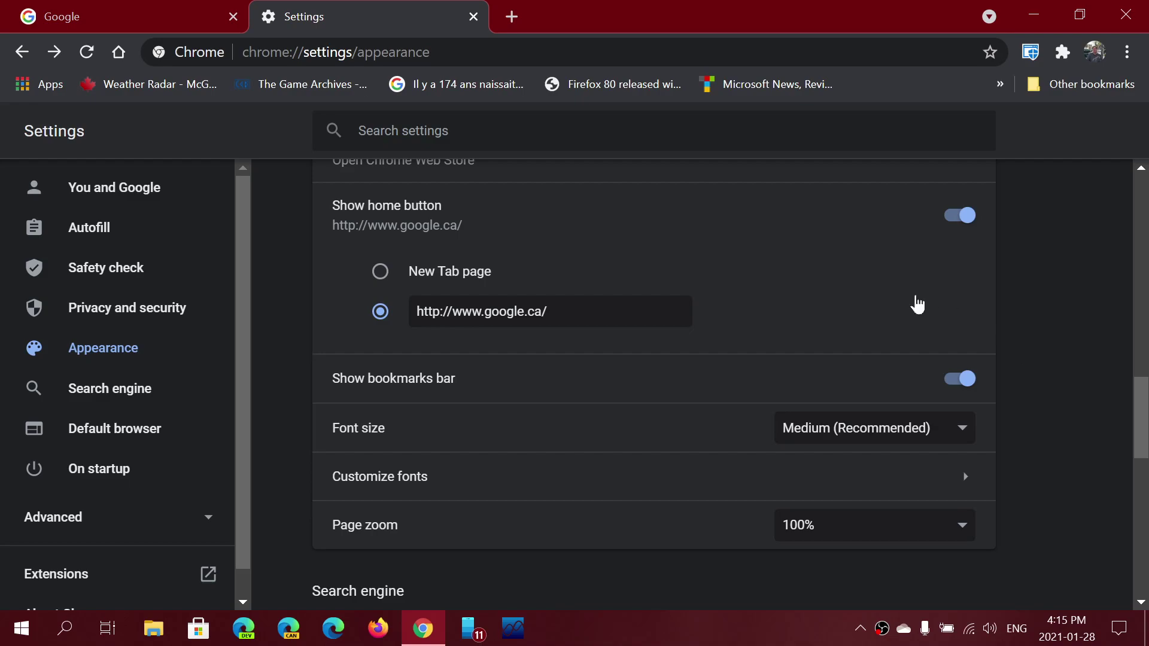
left_click(955, 380)
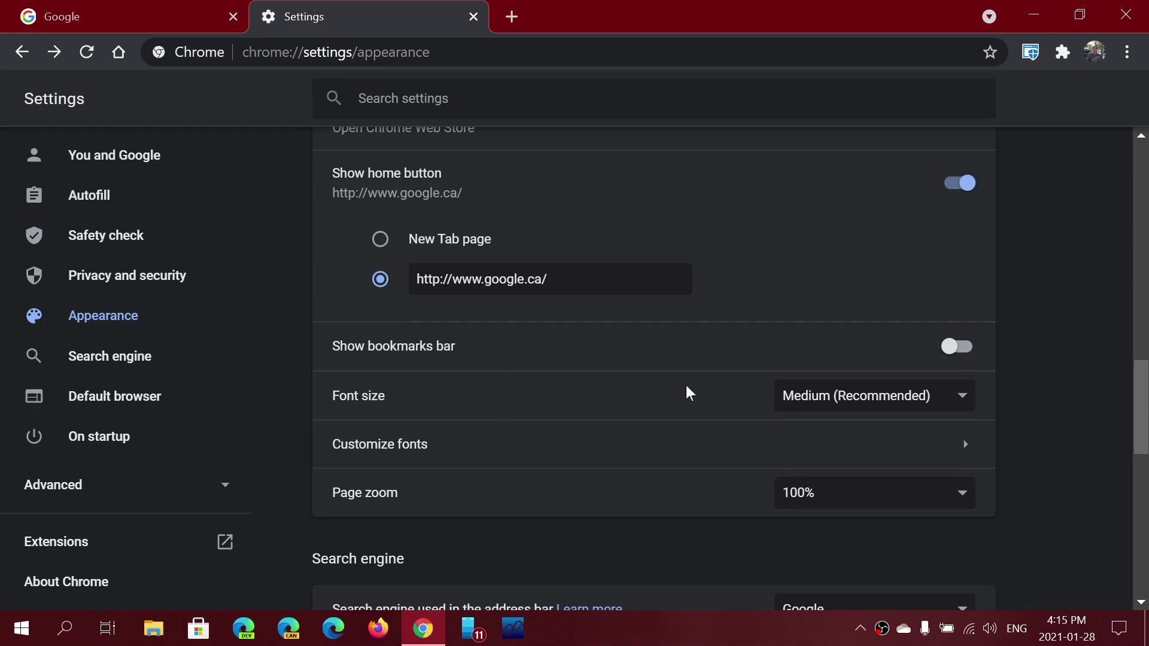
left_click(914, 404)
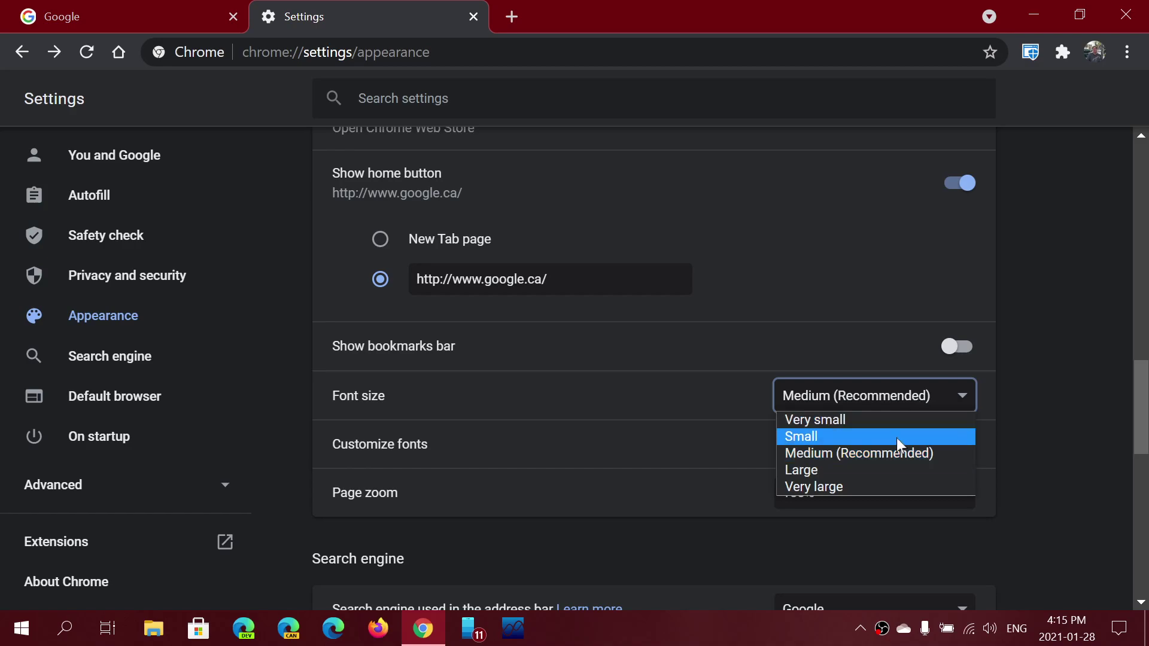
left_click(879, 470)
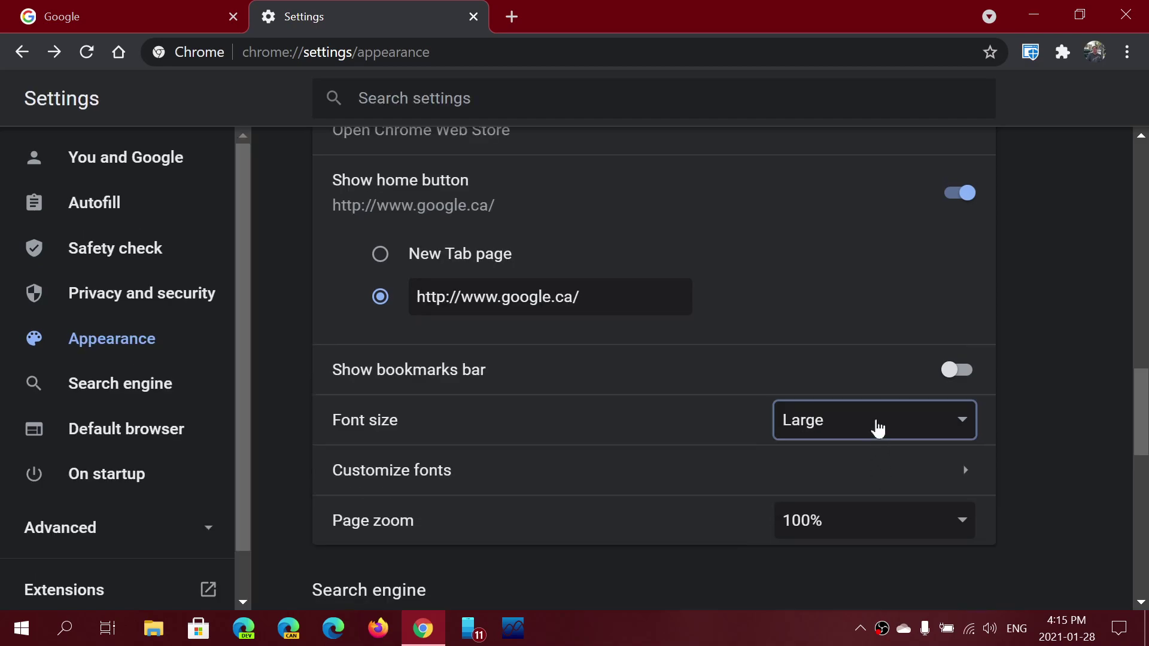
left_click(877, 425)
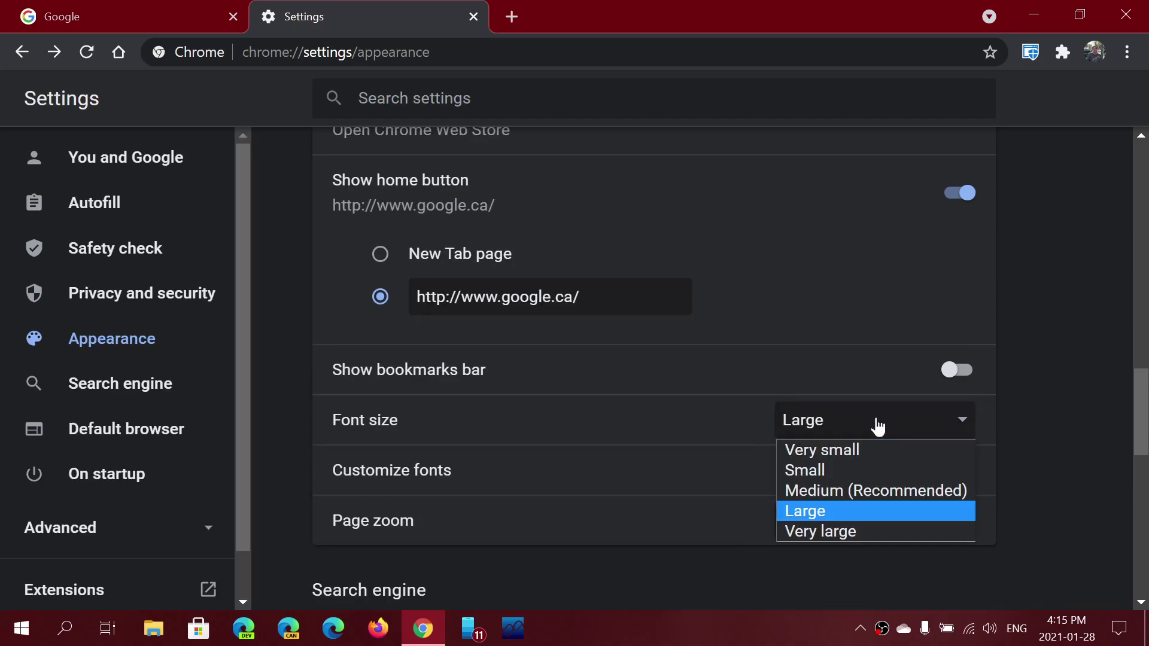
left_click(867, 498)
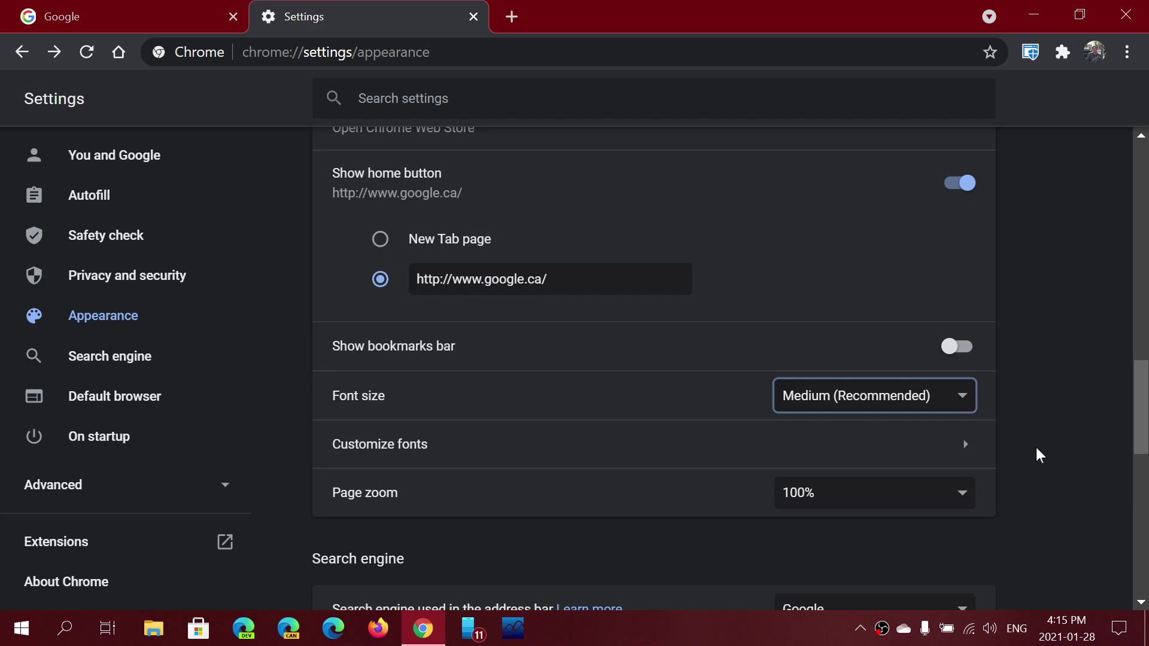
scroll(1040, 456, "down", 1)
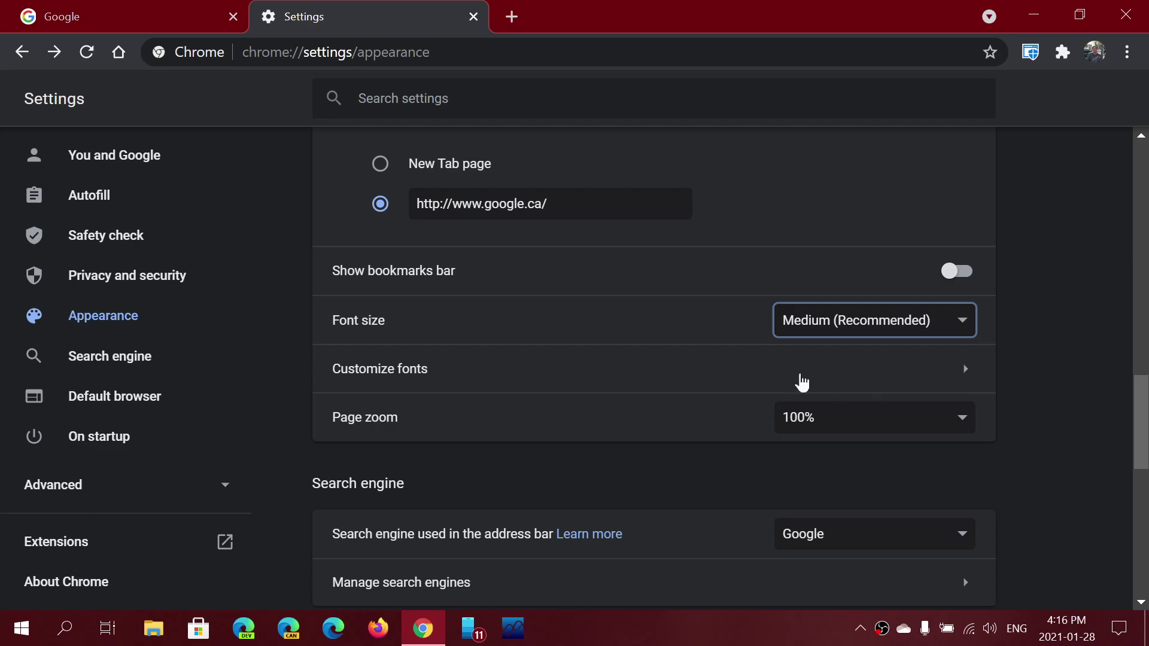
- In Customize fonts, set the standard font to Sitka Banner and confirm the choice
left_click(859, 370)
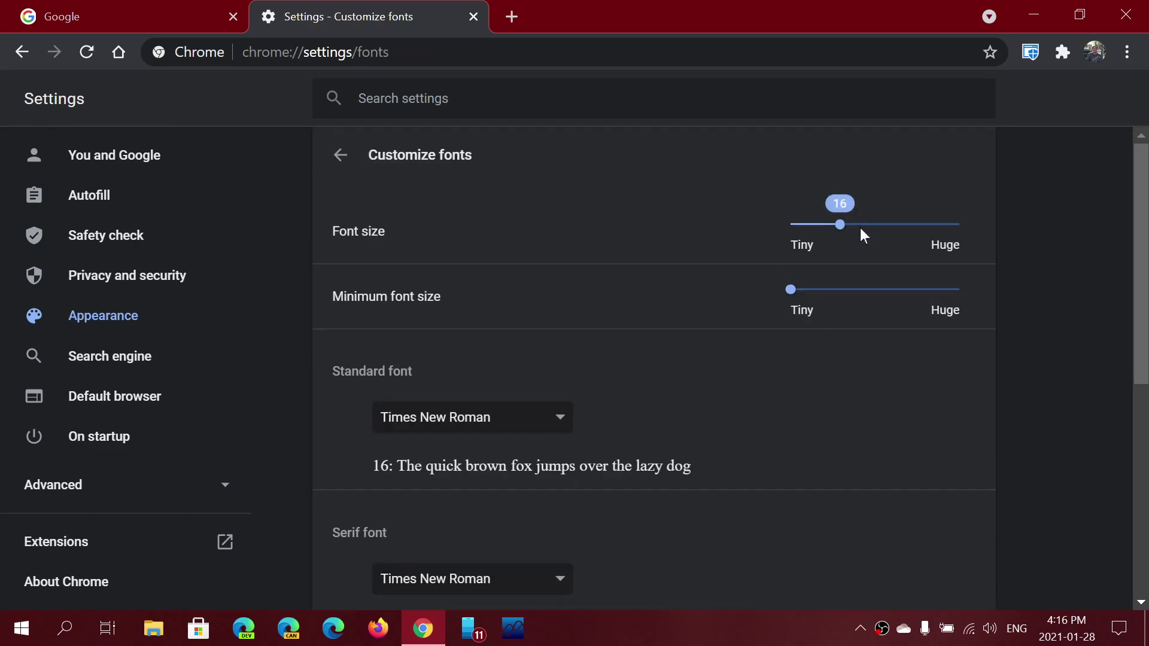
mouse_move(821, 299)
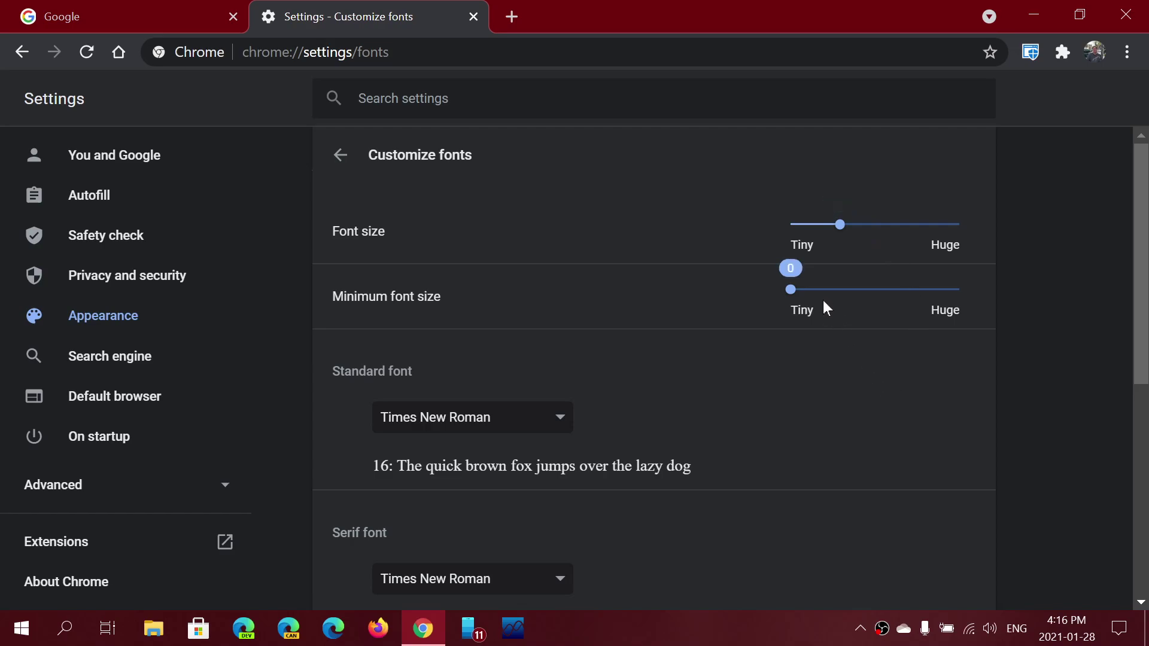
scroll(836, 409, "down", 2)
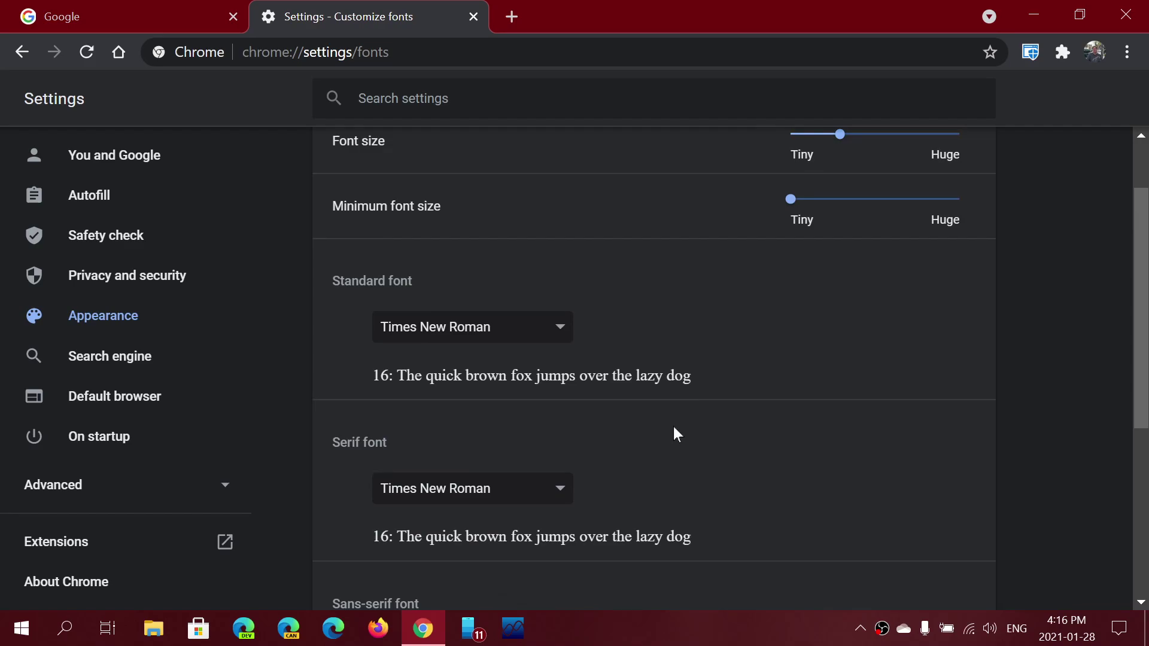
left_click(560, 330)
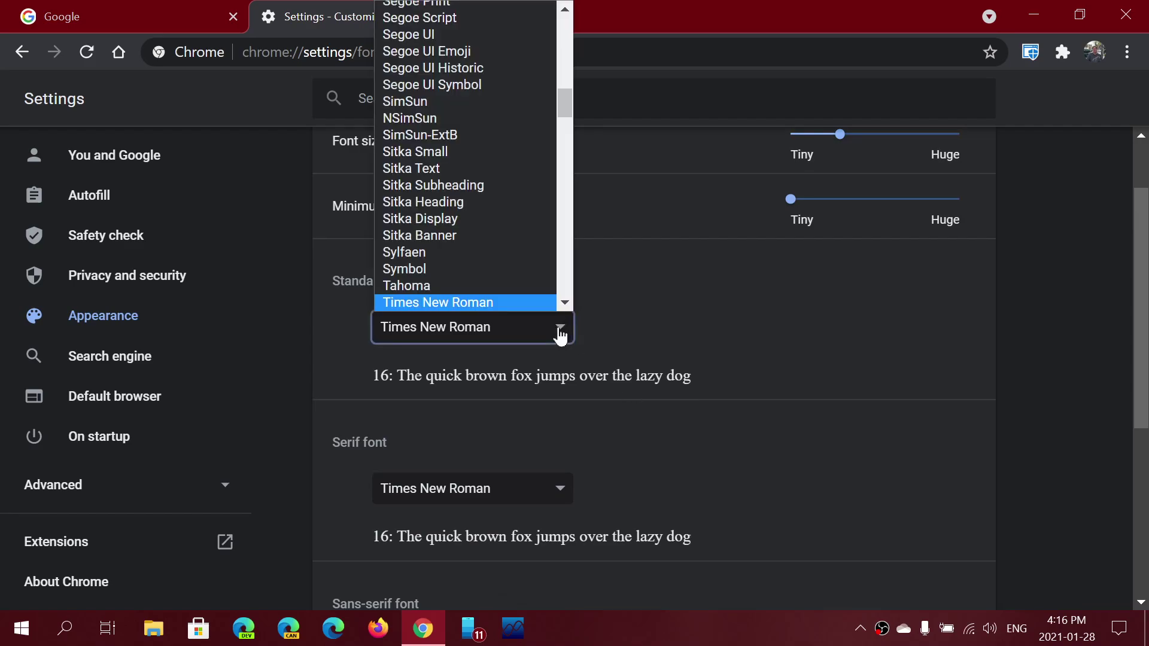
left_click(509, 235)
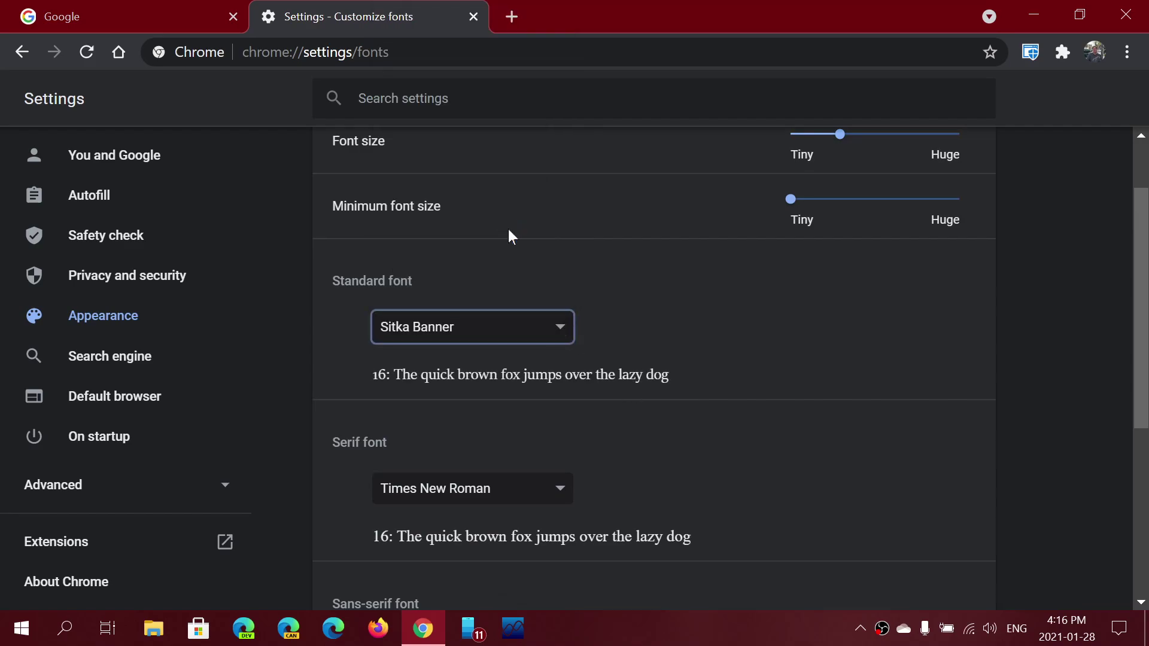
left_click(557, 336)
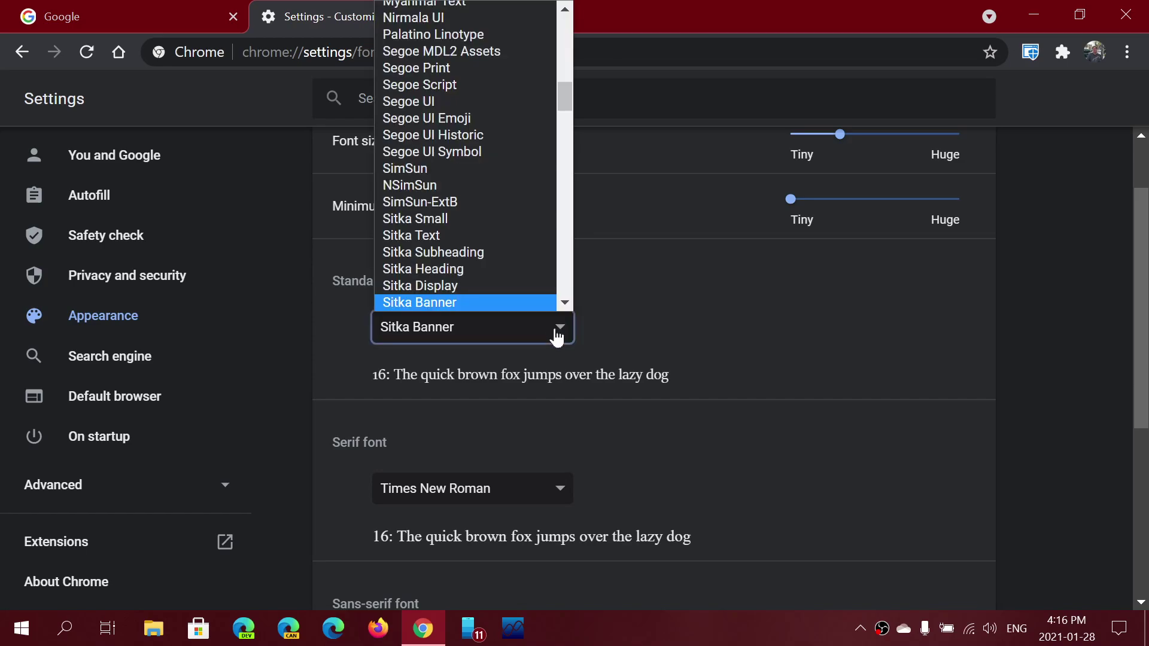
left_click(790, 317)
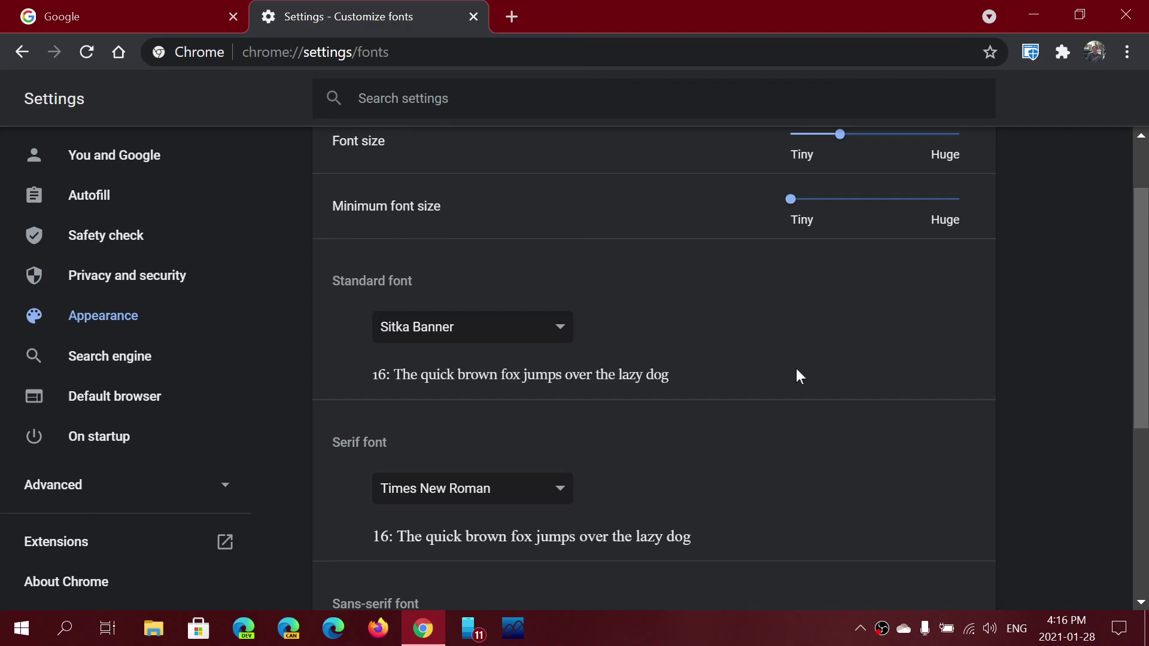
- Scroll through the remaining Customize fonts settings to review Times New Roman, Arial and Consolas
scroll(797, 370, "down", 2)
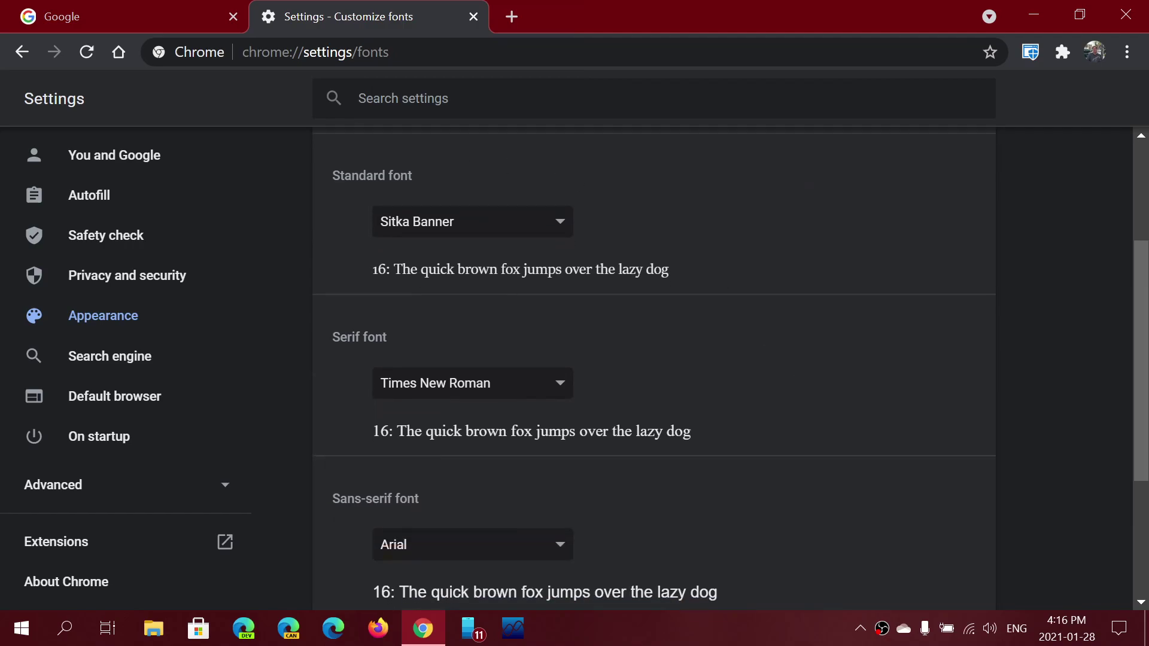
scroll(767, 359, "down", 4)
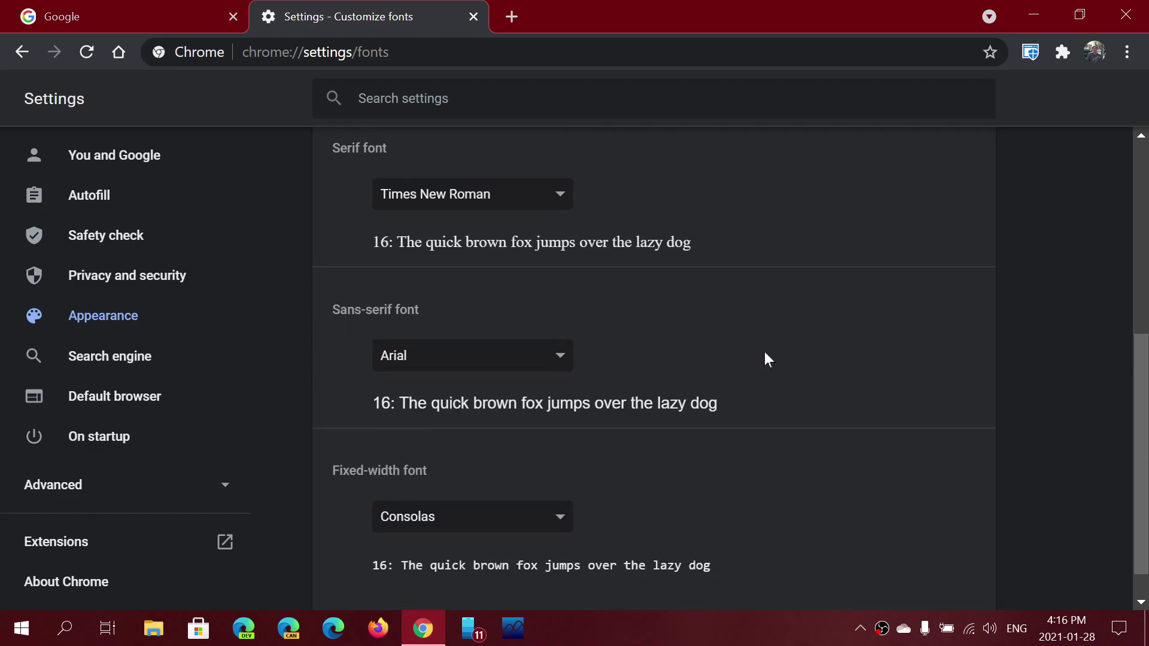
scroll(768, 359, "down", 1)
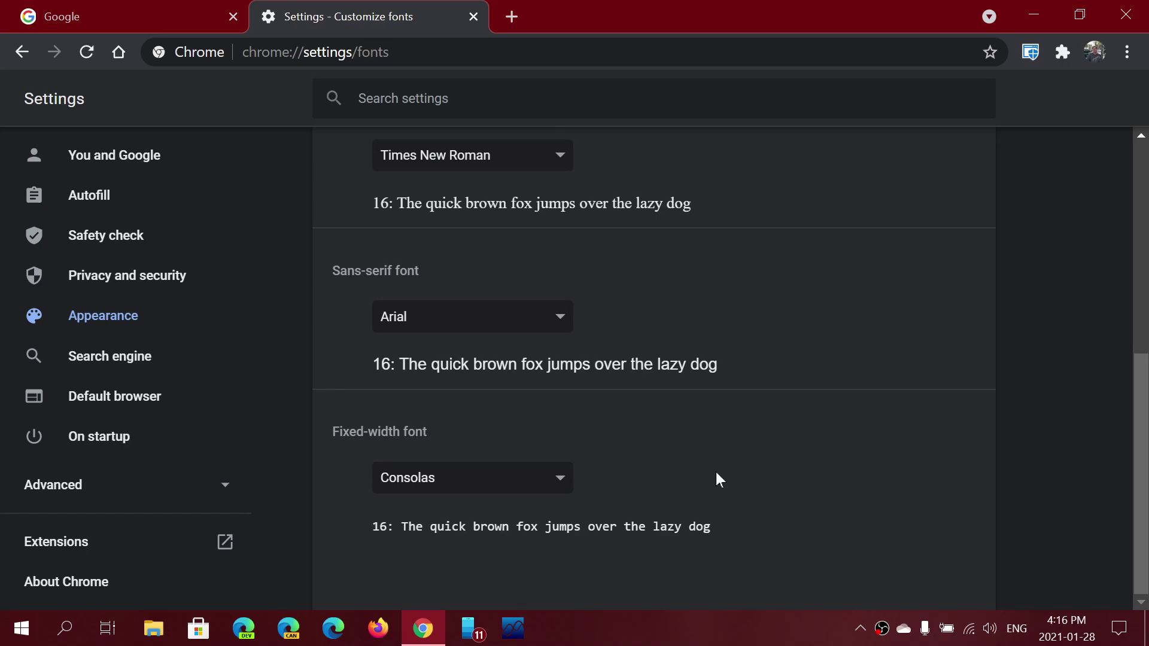
scroll(716, 474, "up", 7)
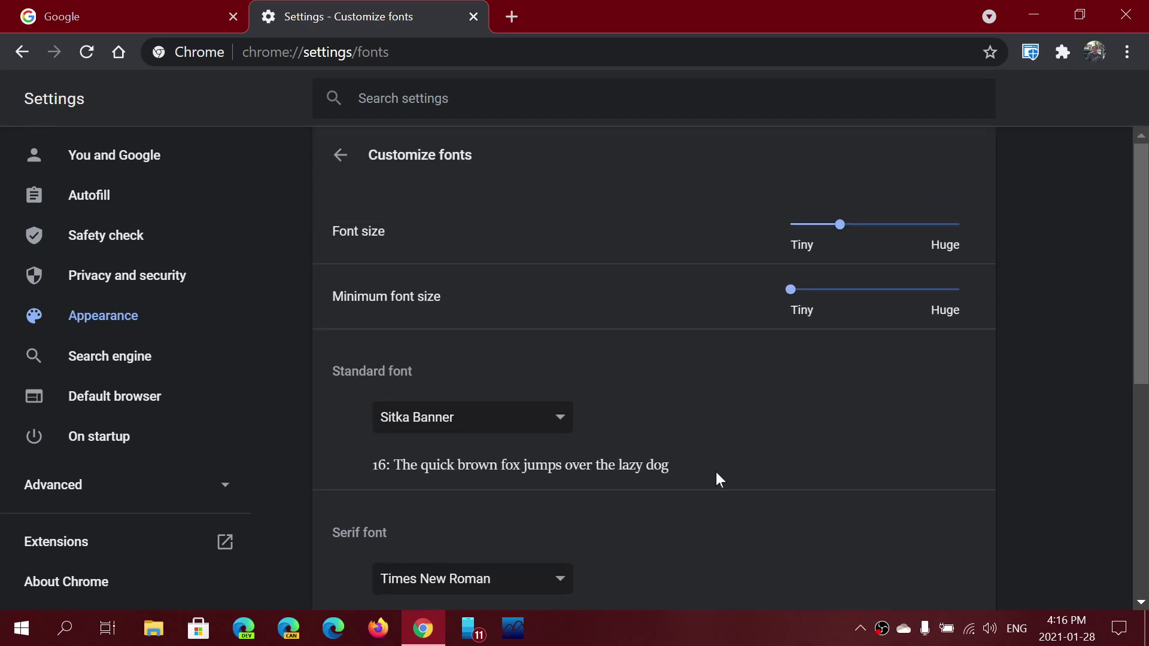
left_click(336, 158)
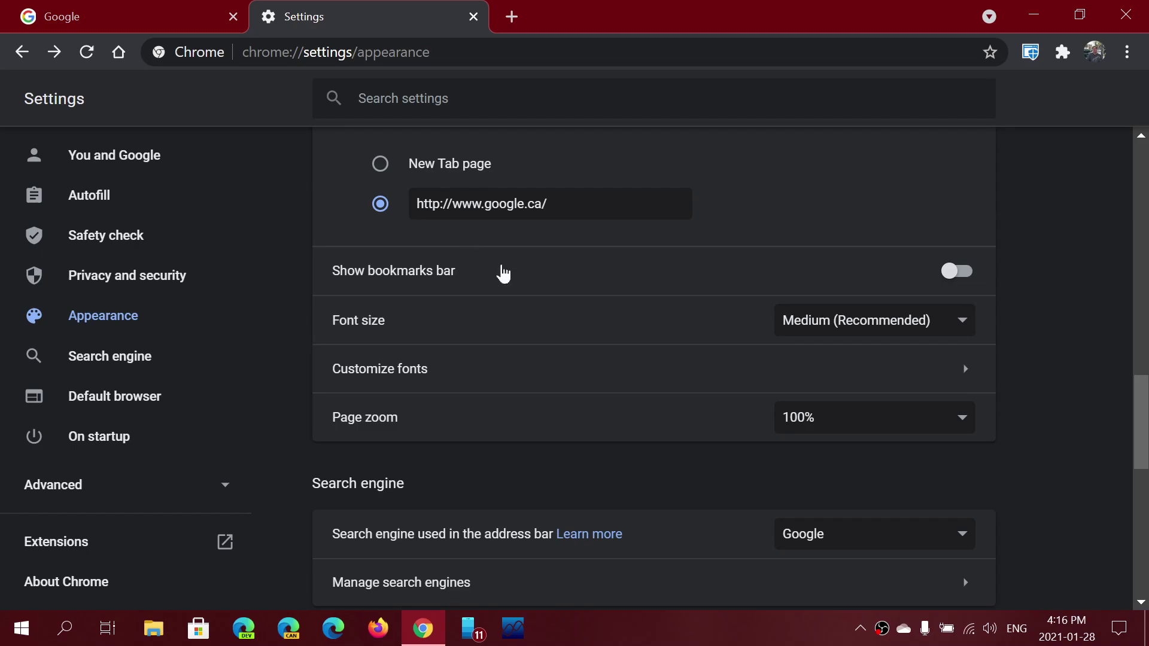
scroll(590, 376, "down", 1)
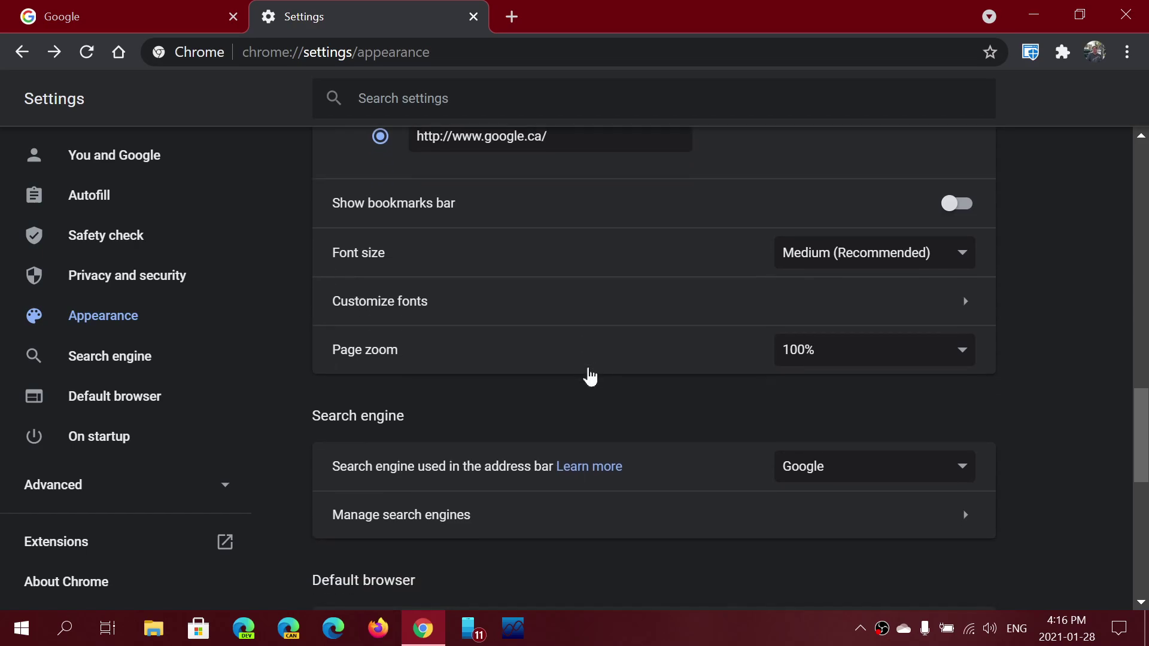
left_click(815, 354)
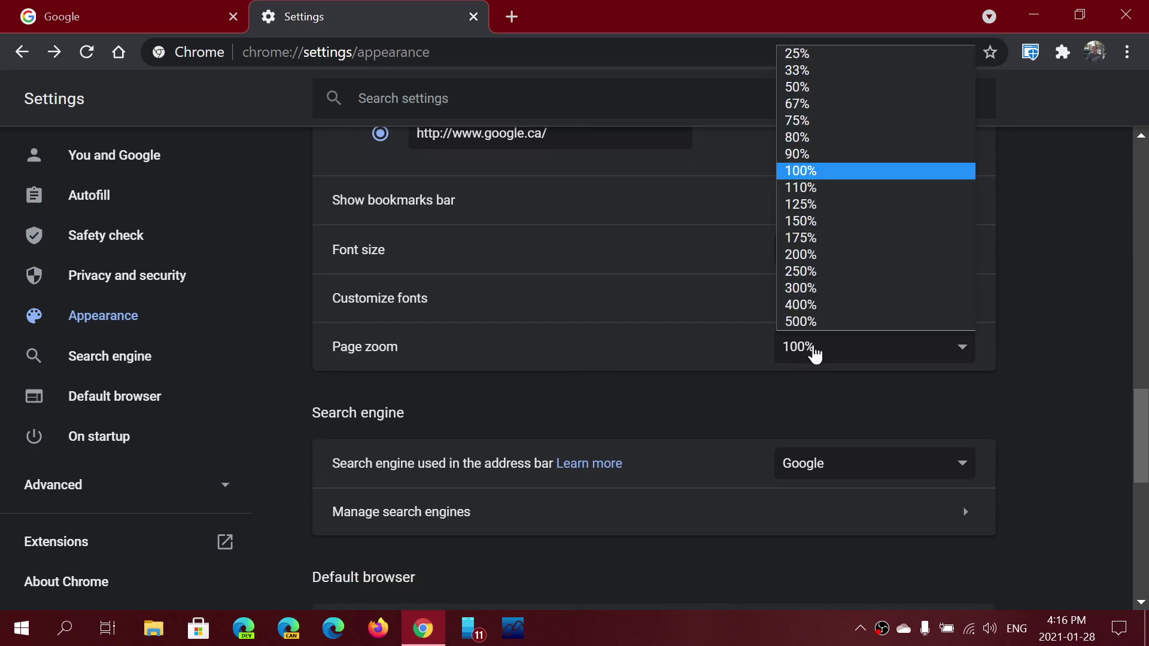
left_click(814, 354)
left_click(688, 365)
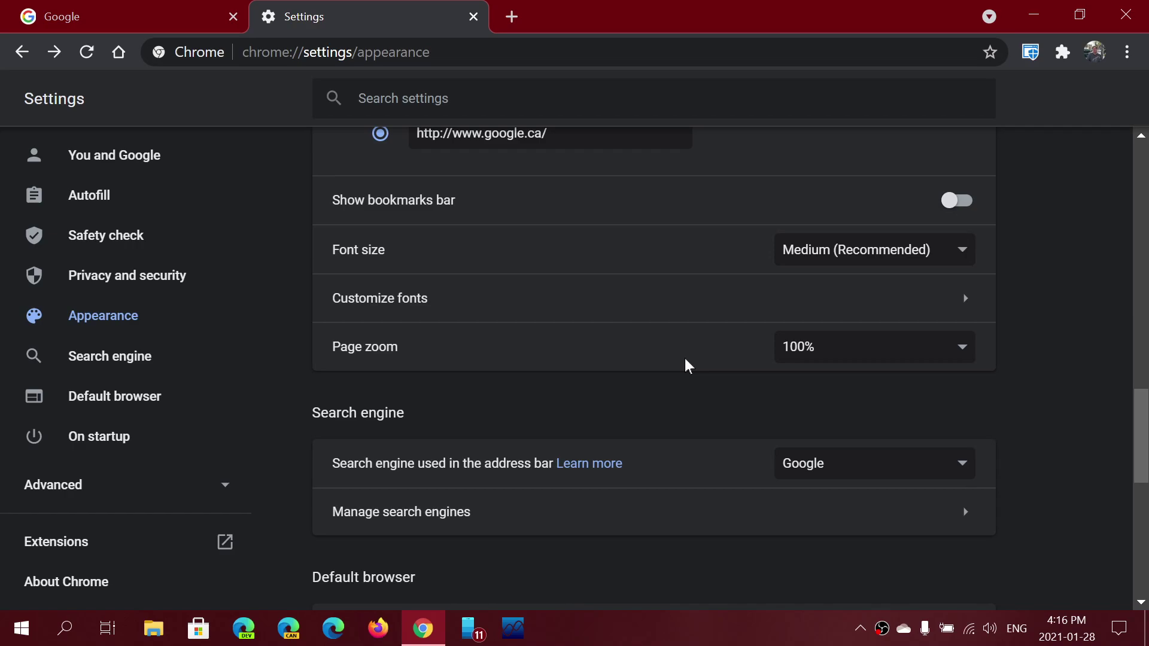
scroll(684, 358, "up", 5)
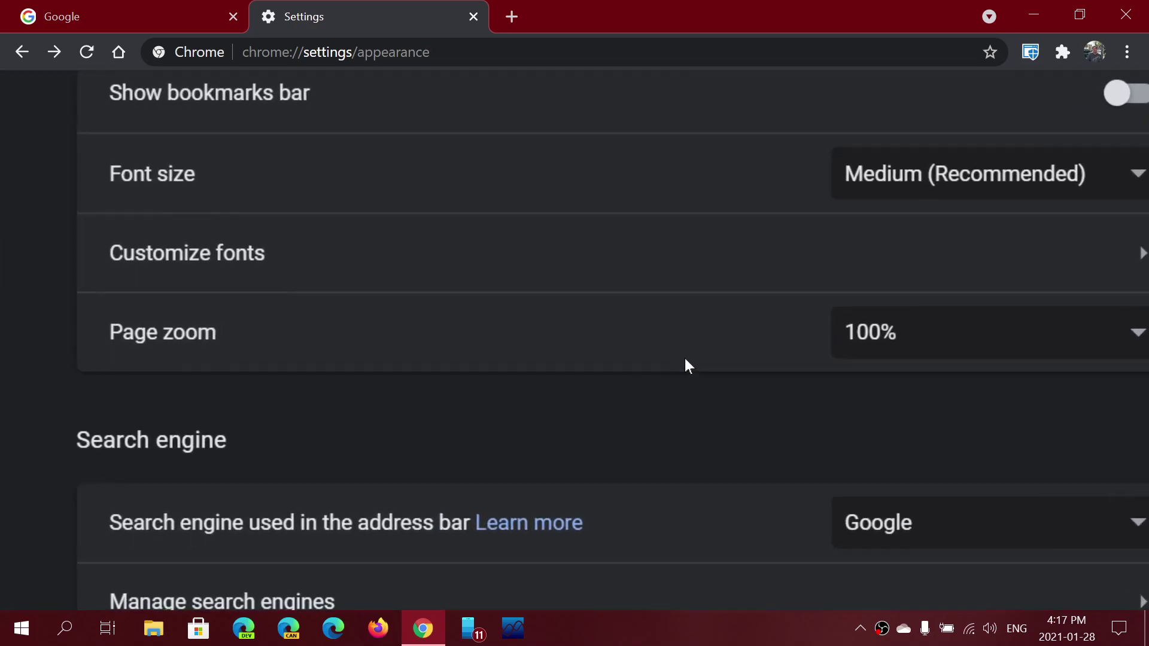
scroll(685, 358, "down", 5)
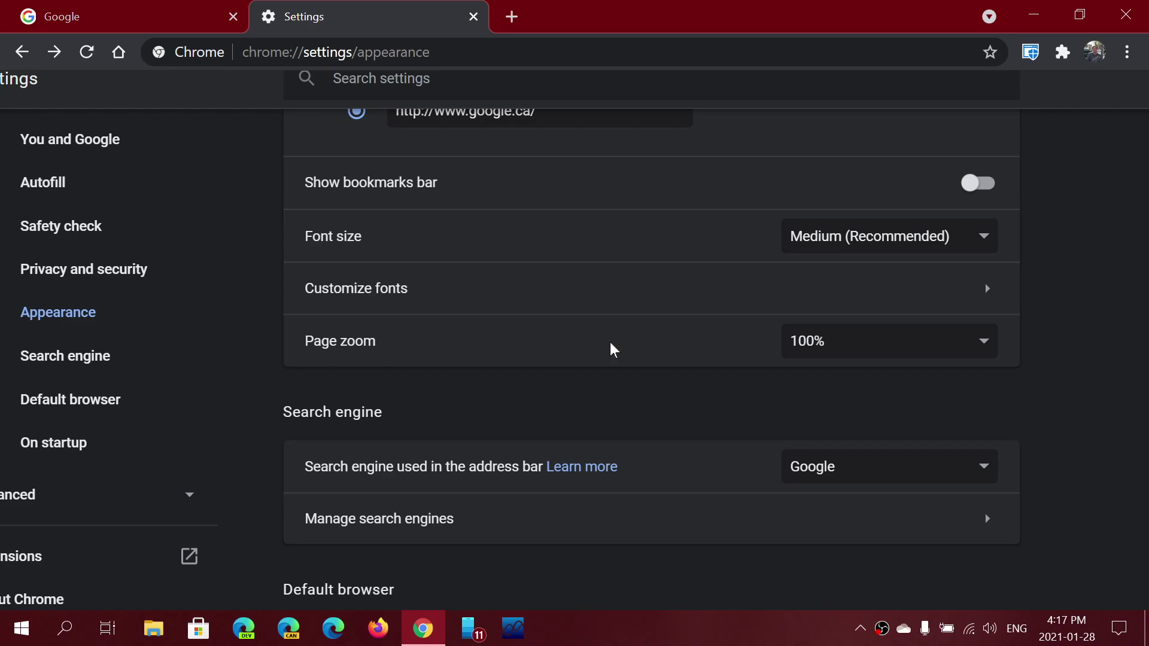
scroll(669, 299, "up", 1)
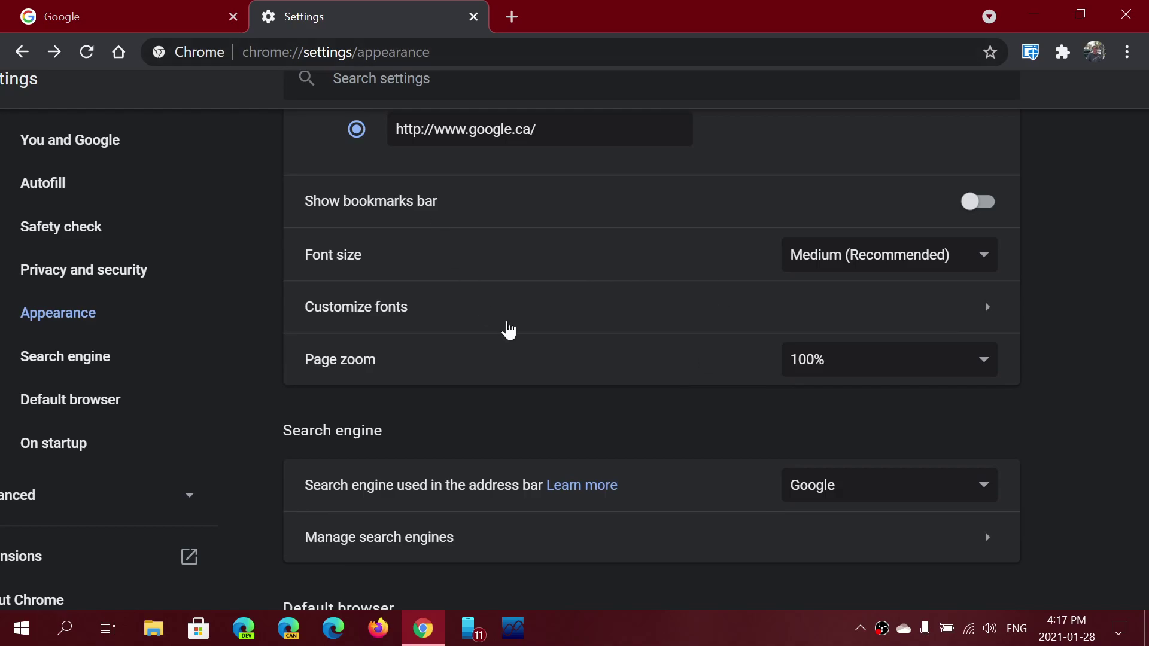
scroll(597, 399, "down", 1)
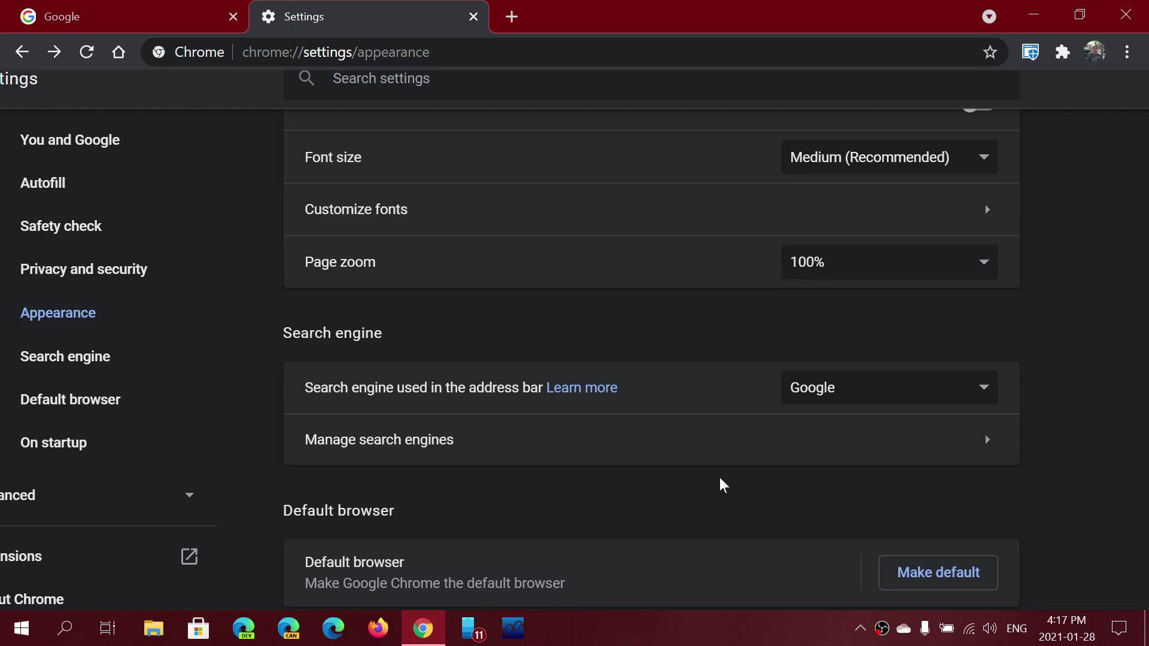
left_click(906, 396)
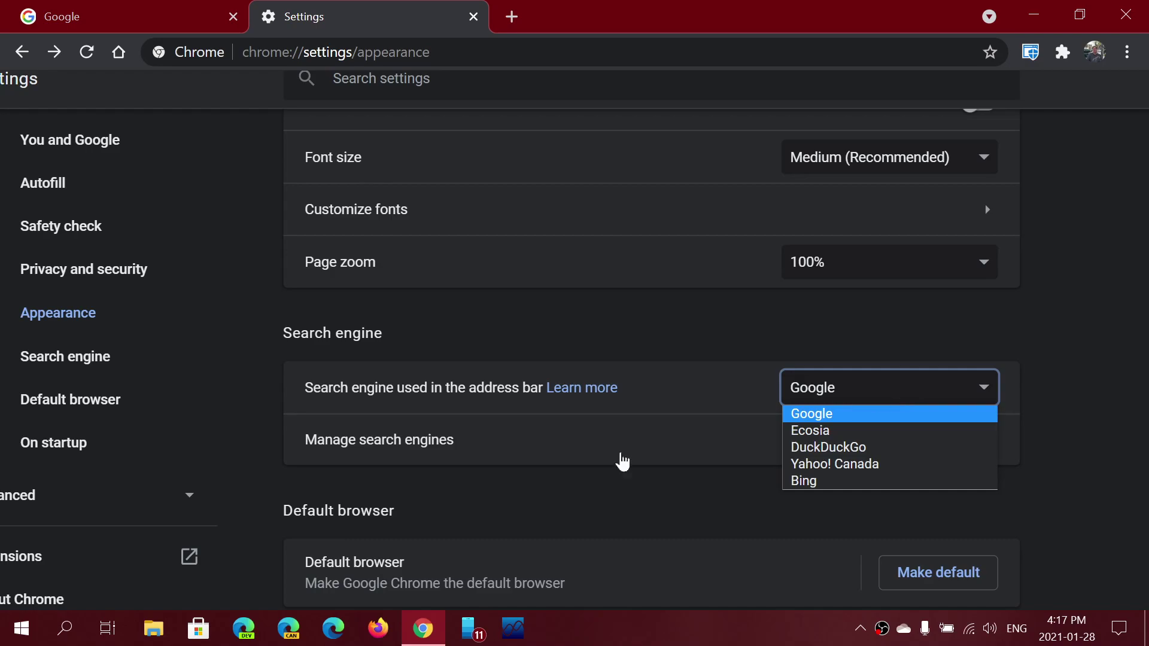
left_click(652, 507)
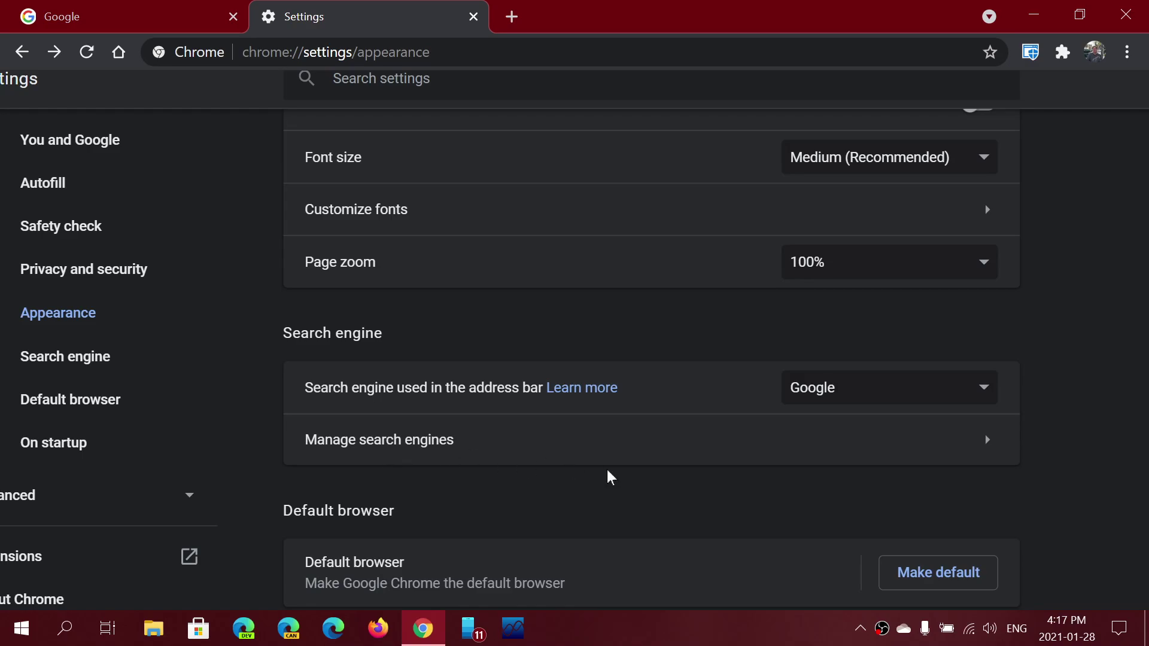
scroll(609, 477, "down", 3)
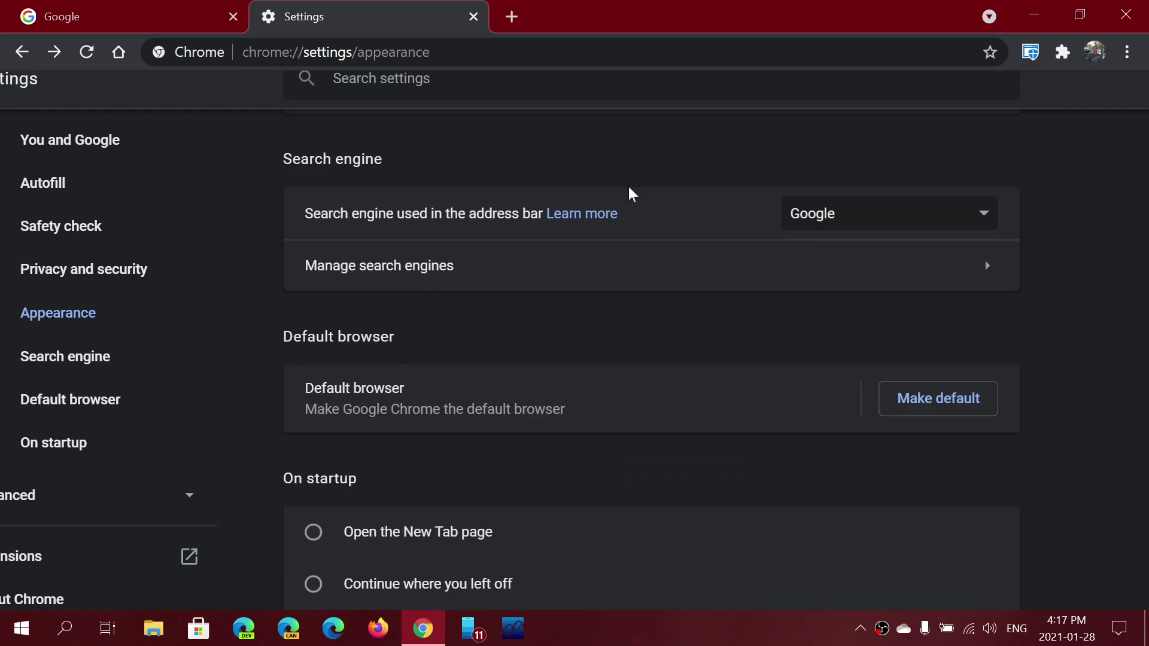
scroll(618, 292, "down", 3)
scroll(620, 294, "up", 2)
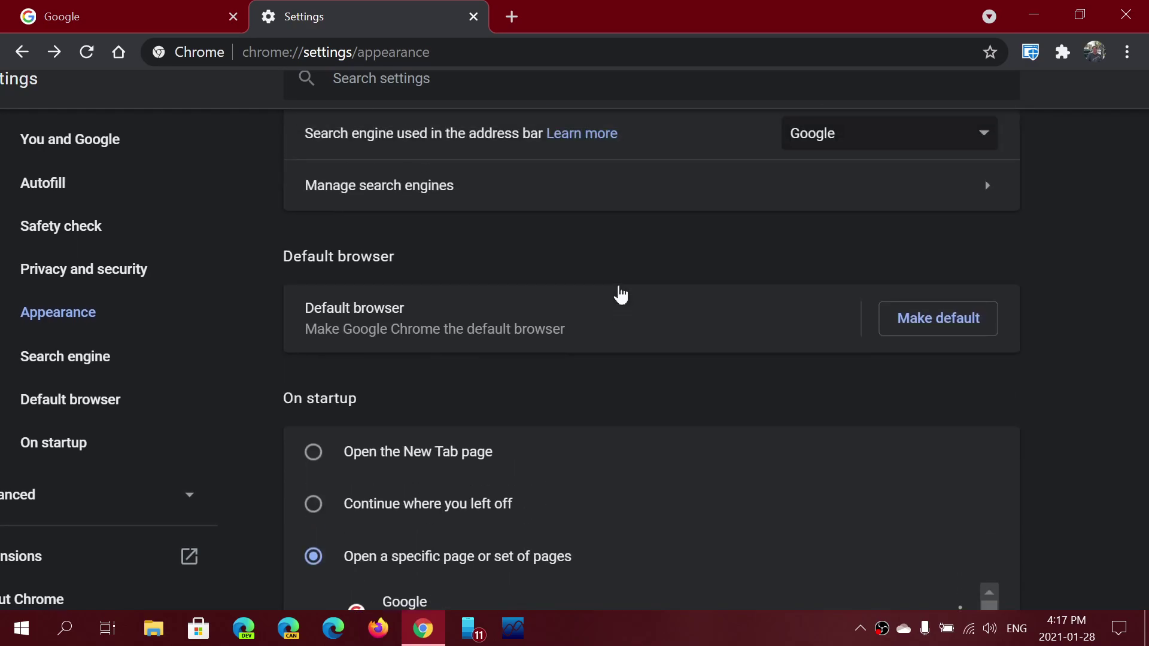
scroll(620, 294, "up", 1)
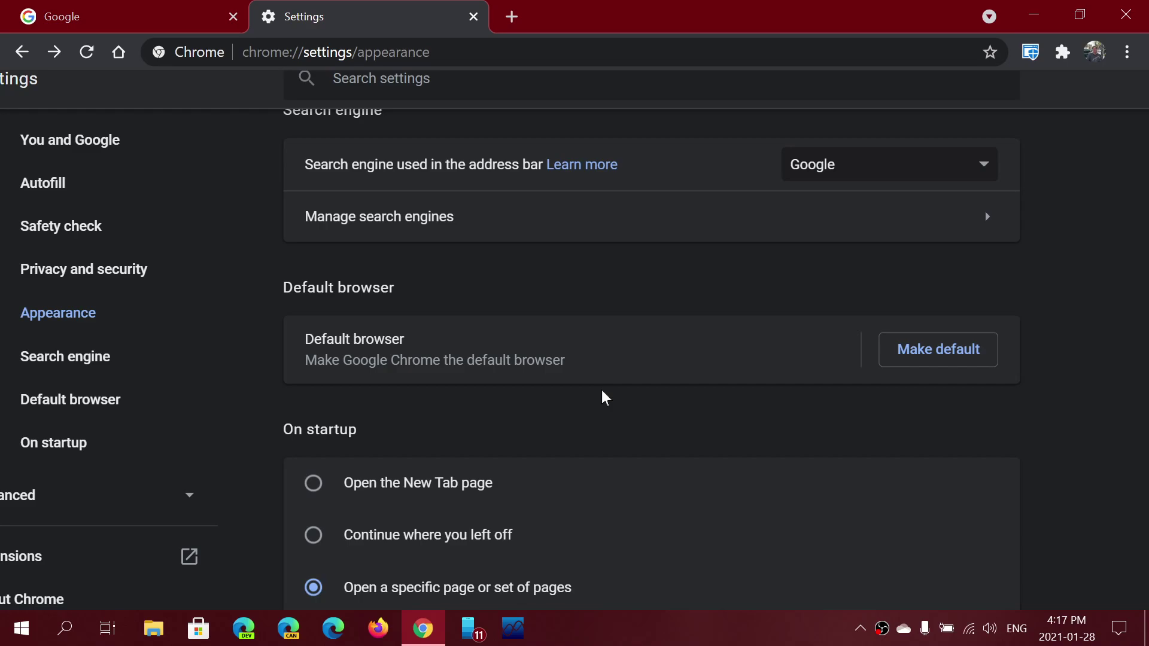
scroll(716, 411, "down", 4)
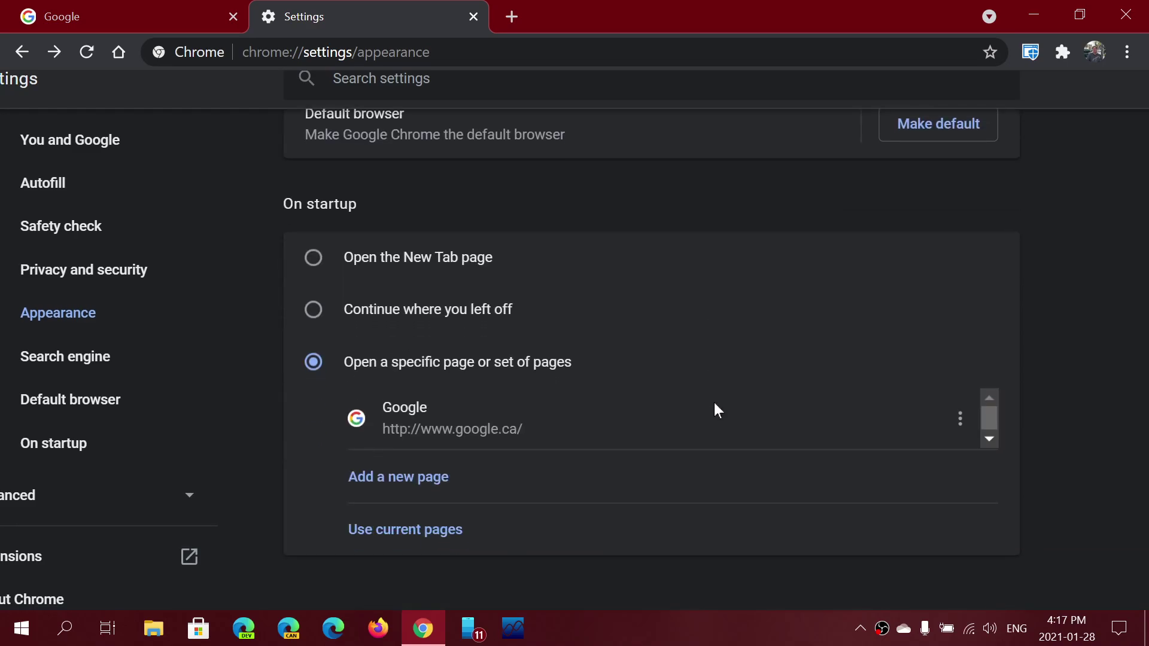
scroll(665, 360, "down", 1)
scroll(665, 363, "up", 1)
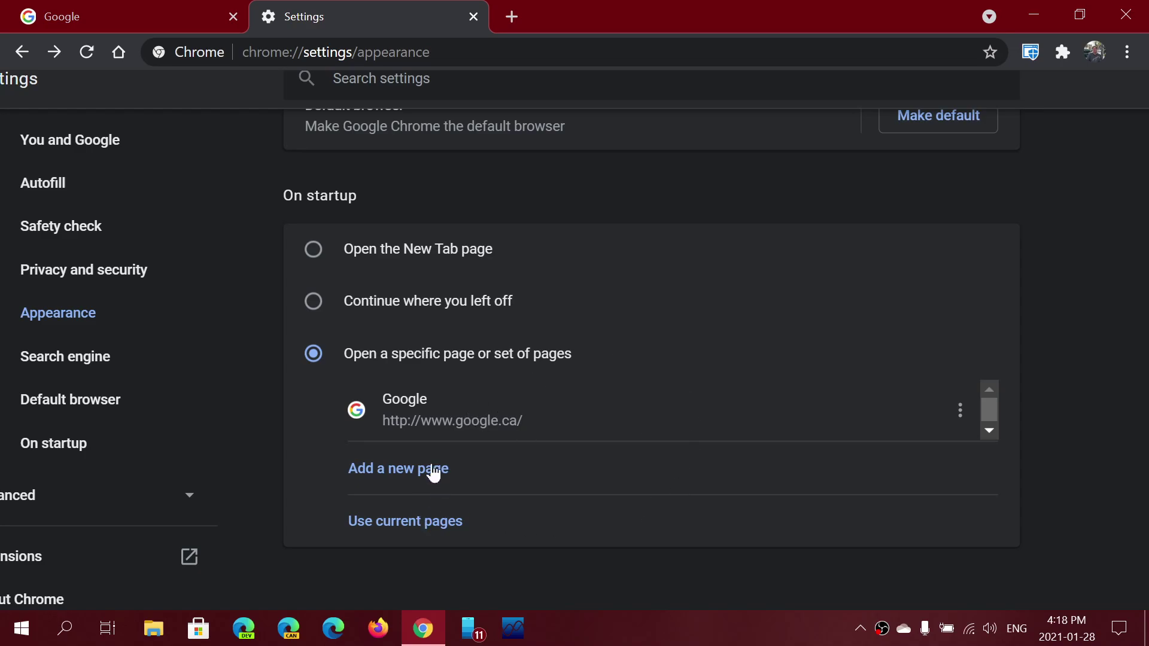
scroll(743, 388, "up", 10)
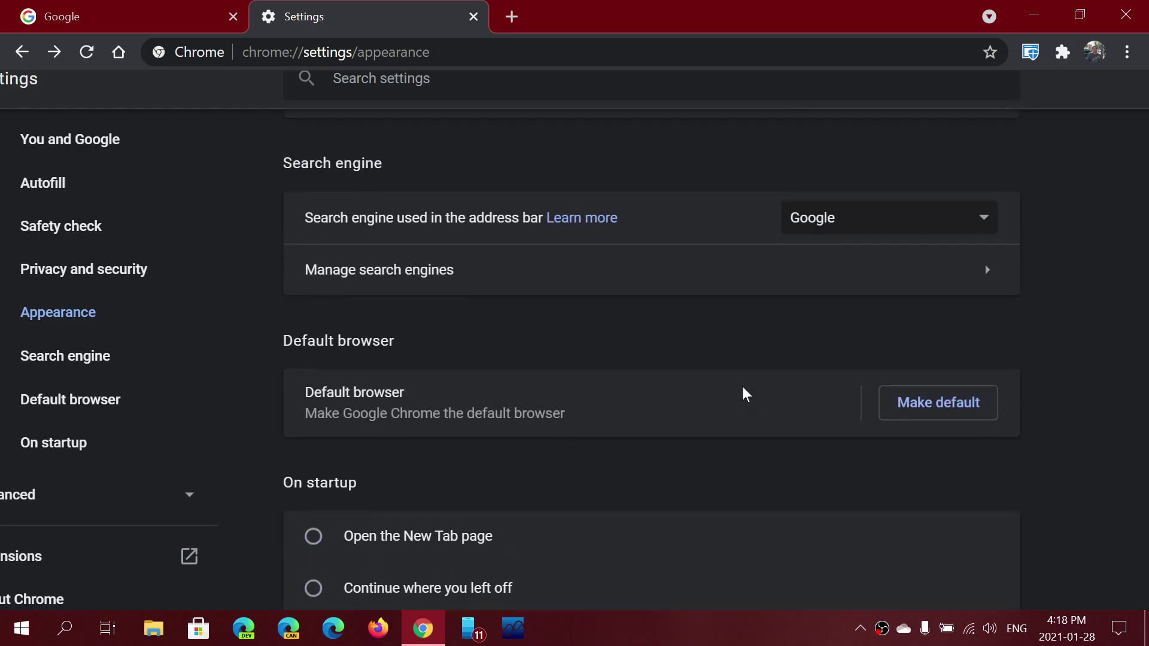
scroll(743, 388, "up", 5)
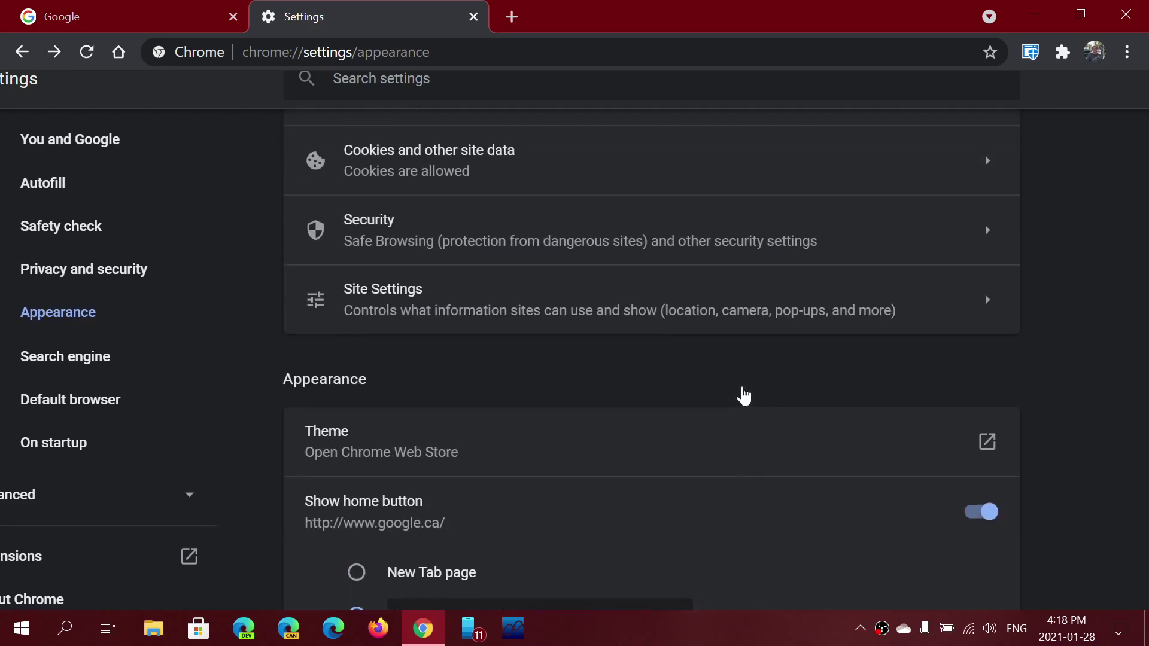
scroll(745, 393, "down", 5)
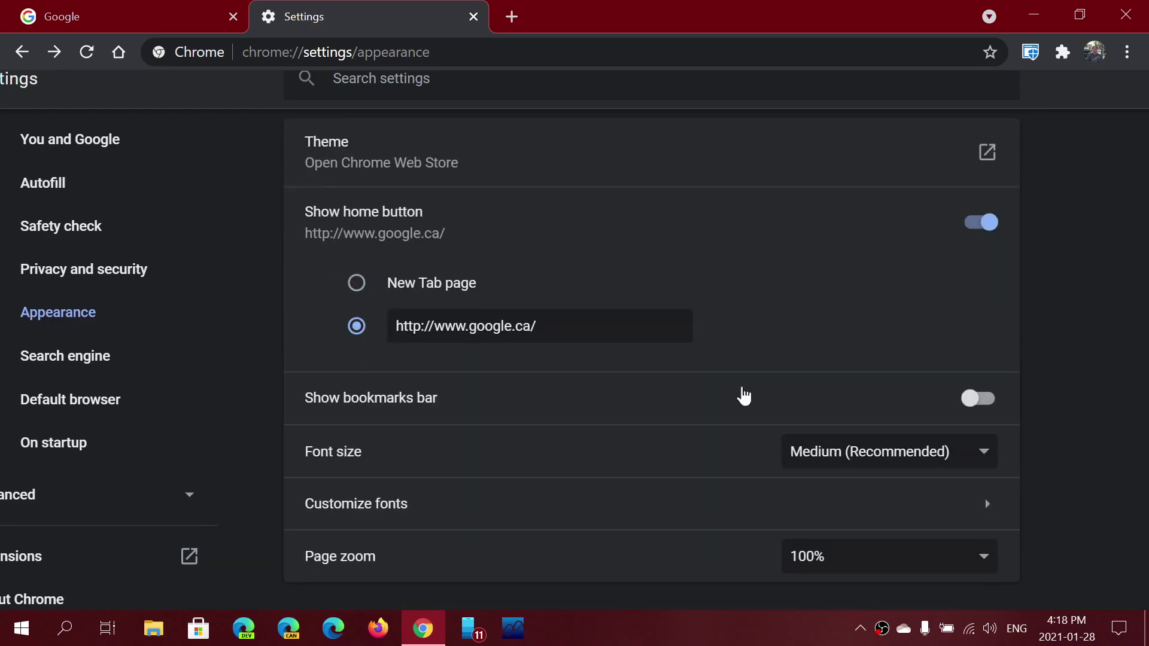